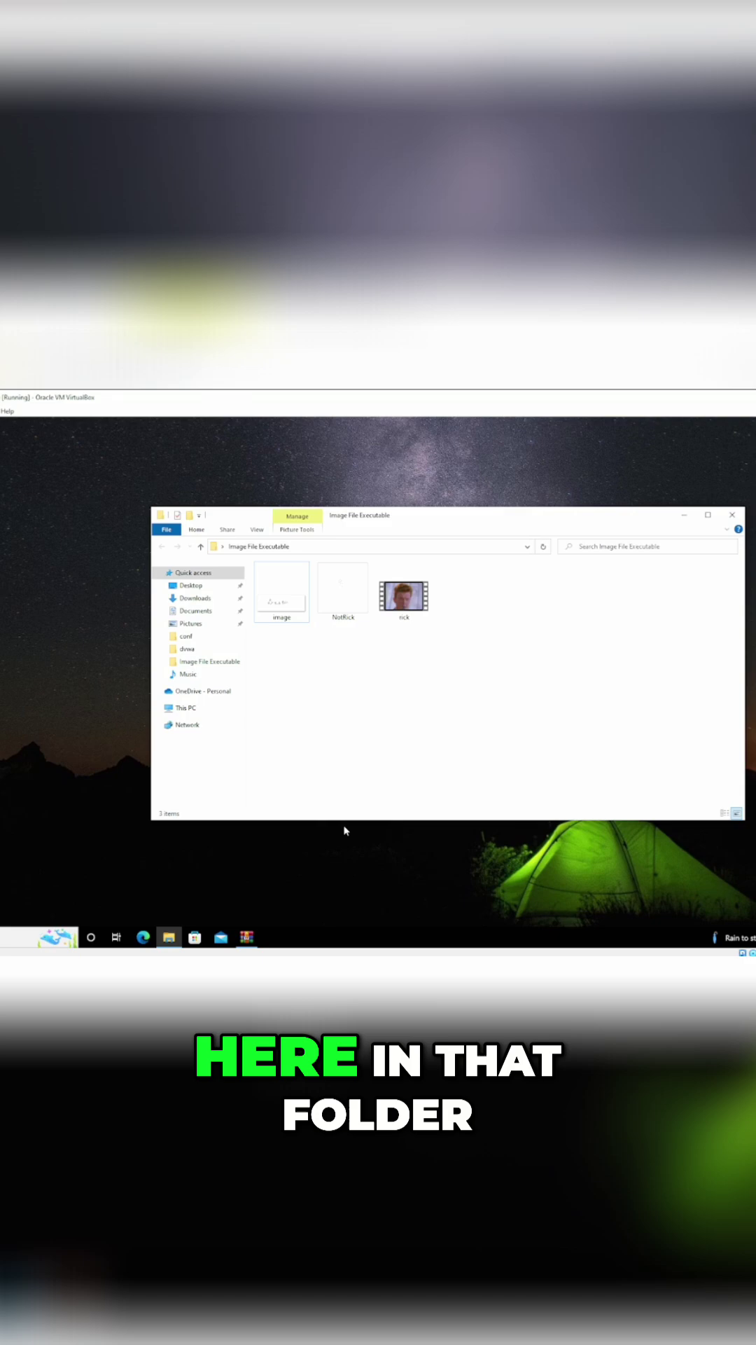
Step: Preview the image file, then close the preview
click(277, 606)
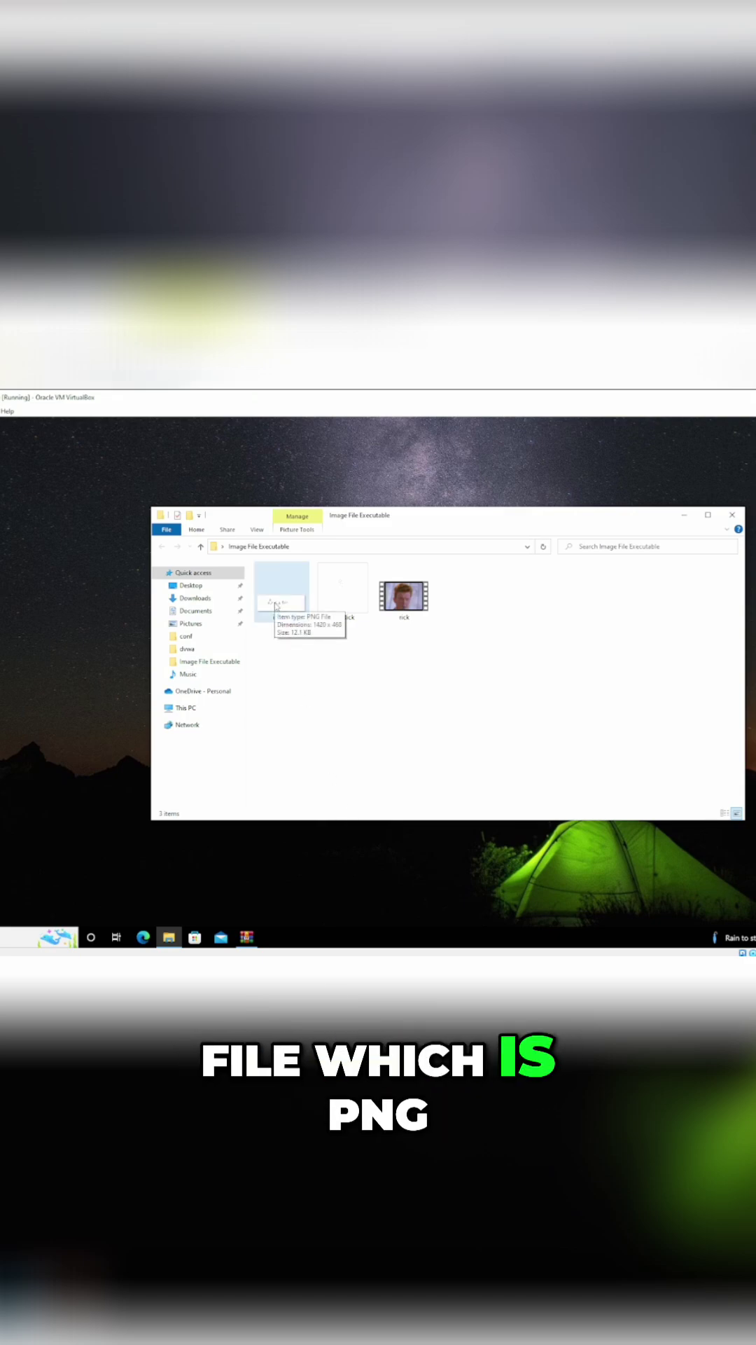
double_click(276, 605)
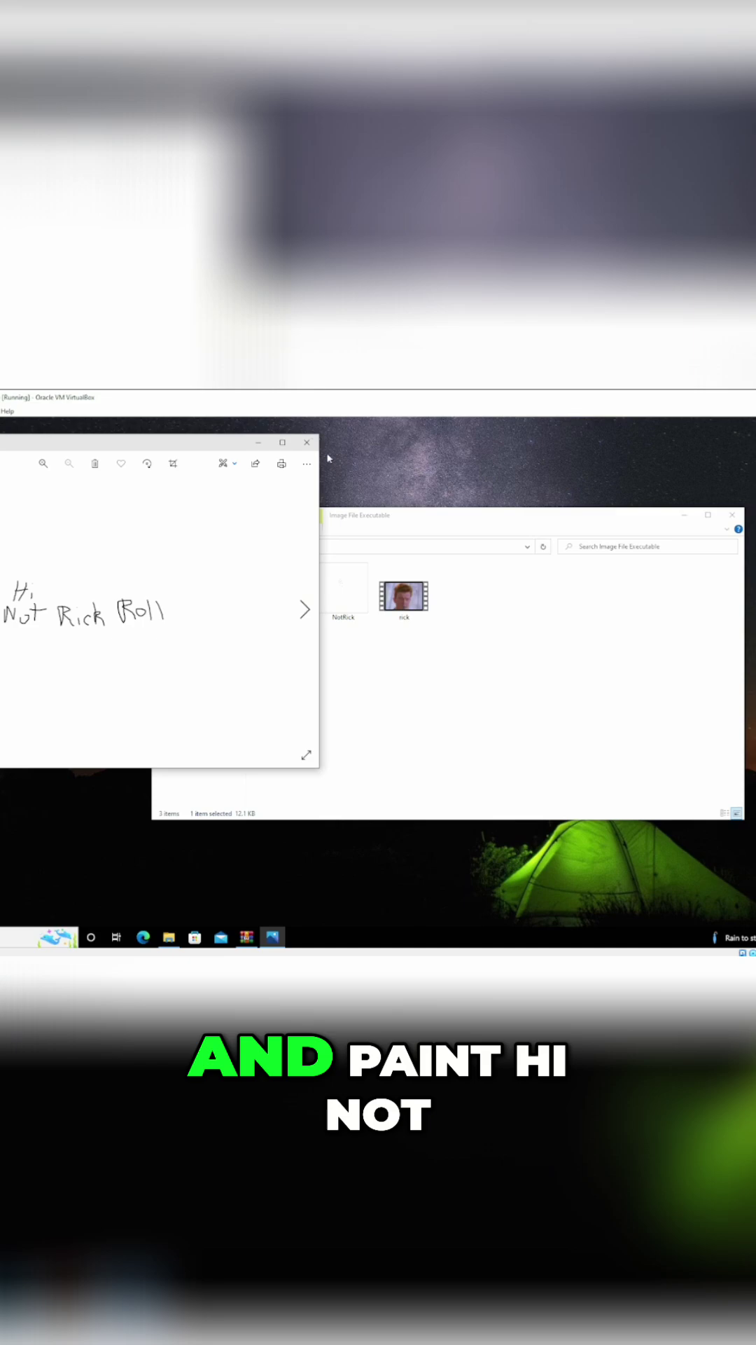
click(306, 443)
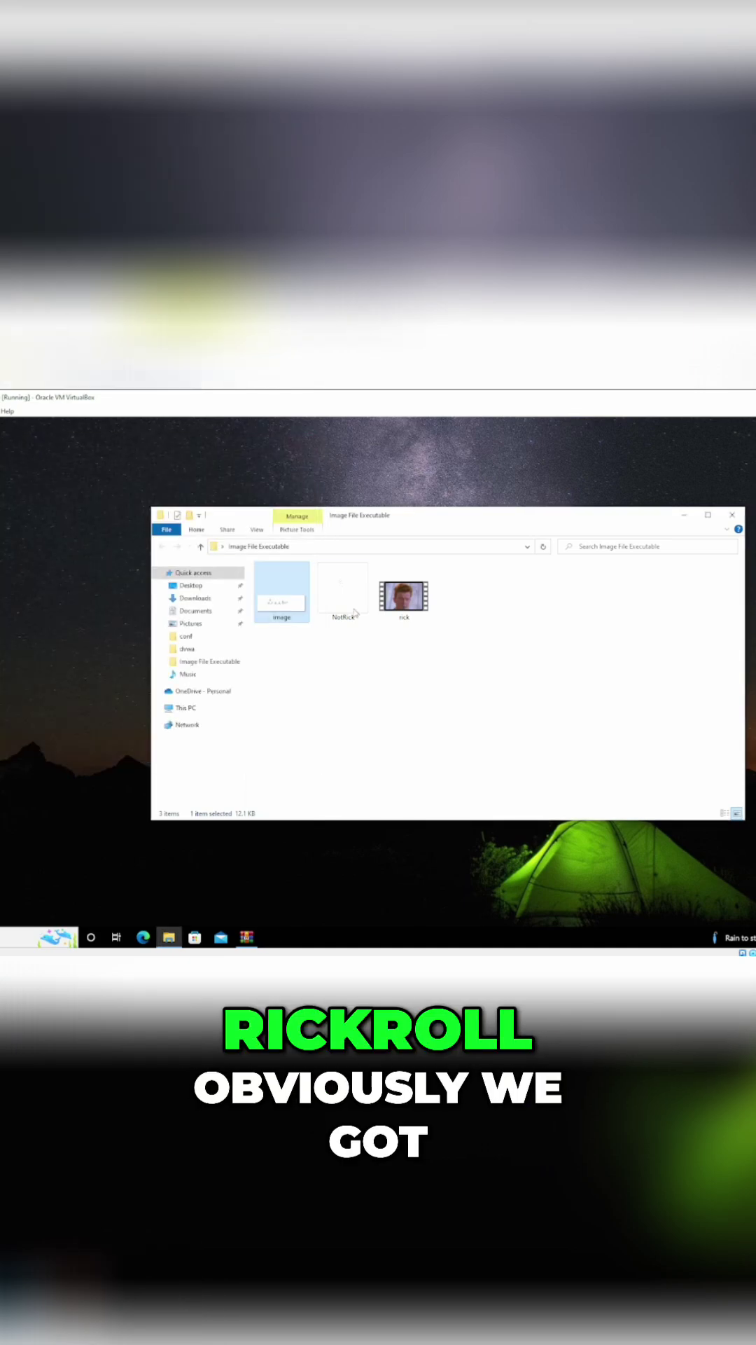
mouse_move(281, 594)
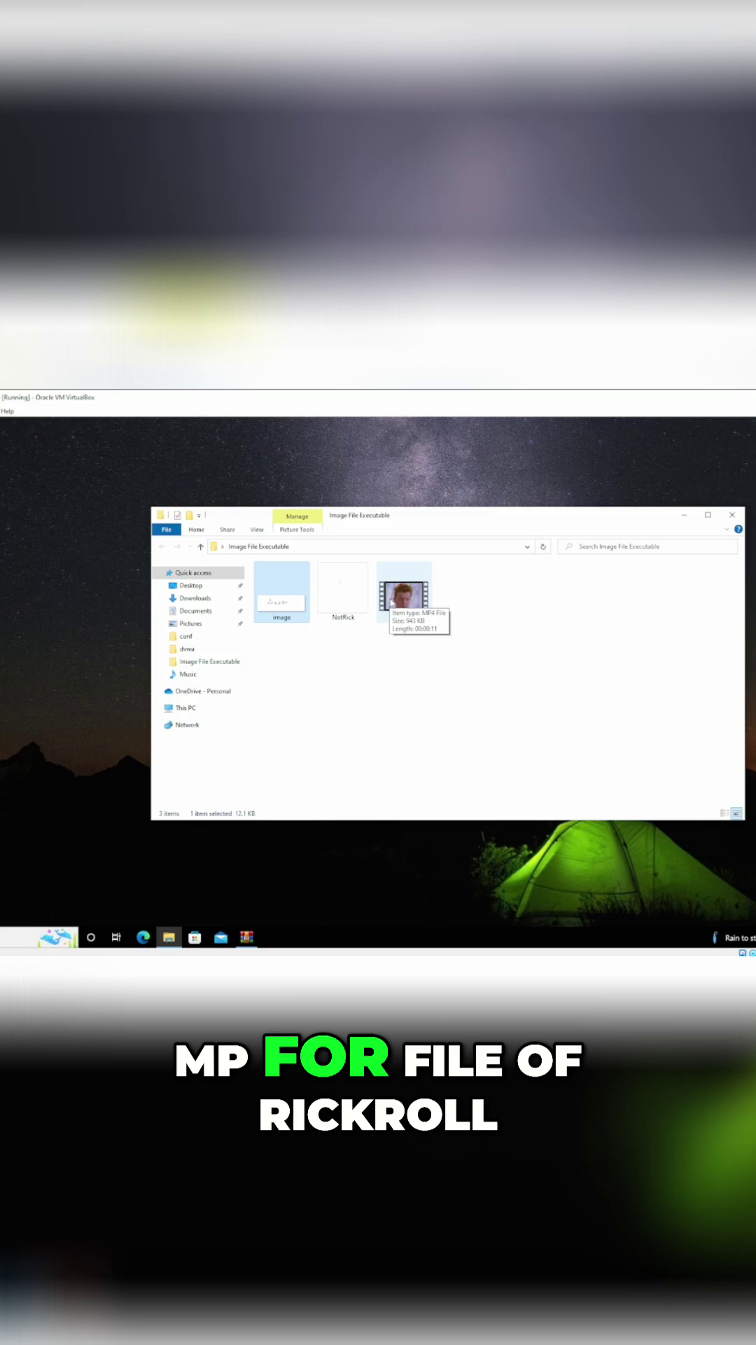
Step: In WinRAR, select image.png, NotRick.ico and rick.mp4 together
click(246, 937)
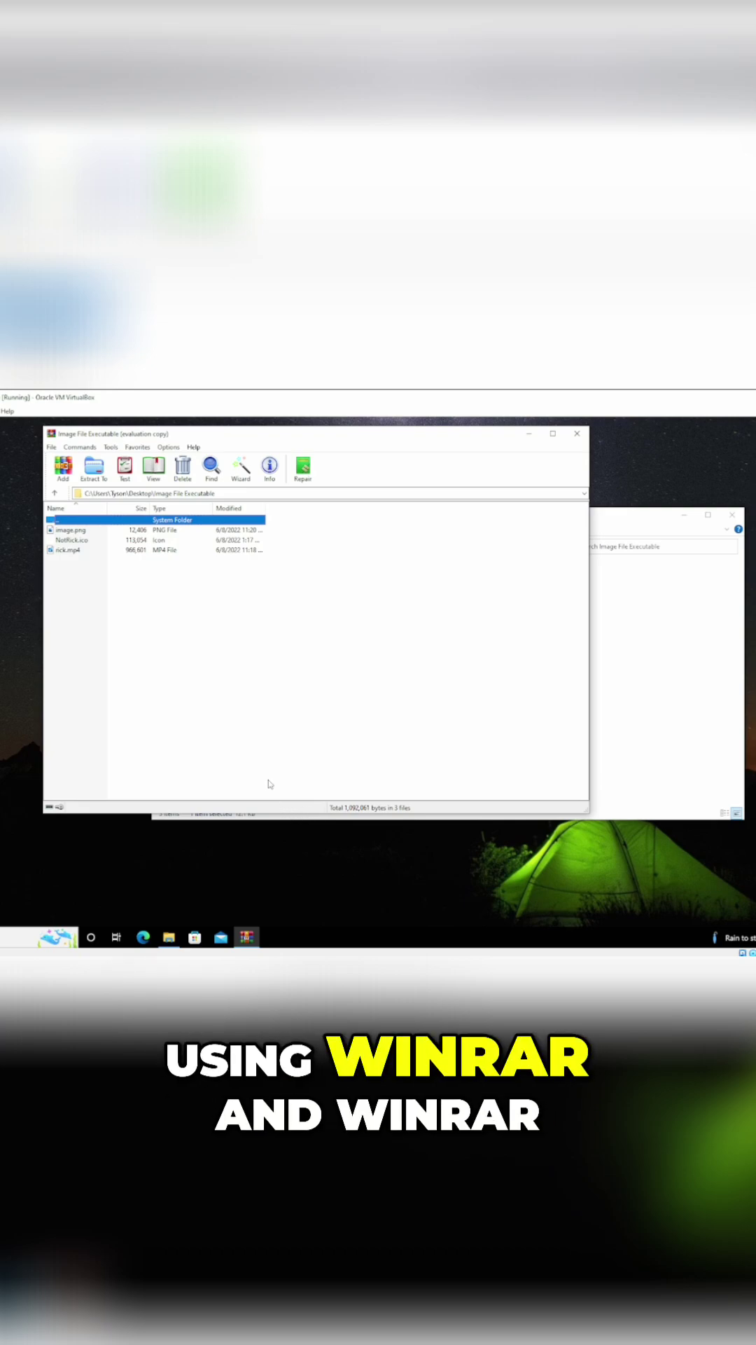
click(72, 530)
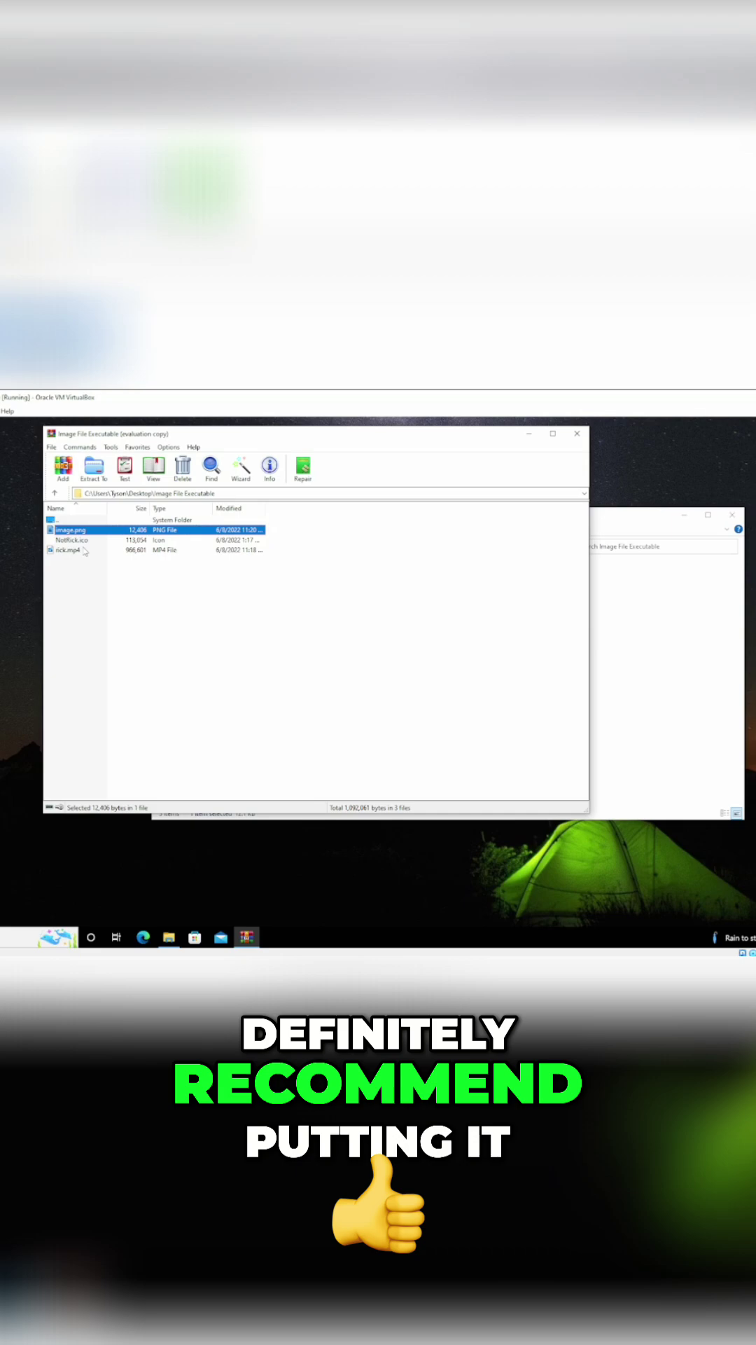
shift+click(70, 550)
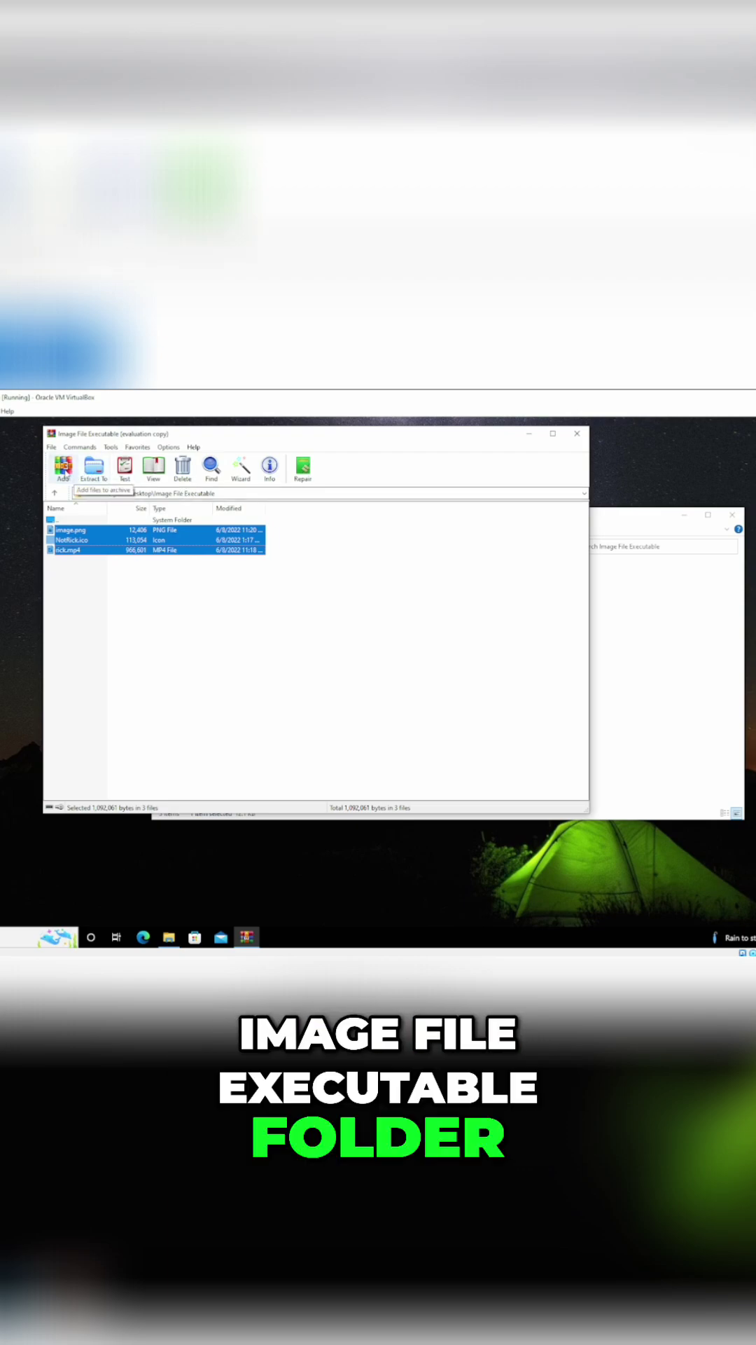
Step: Add the three files as an SFX archive with Best compression, and select the archive name to replace it
click(65, 470)
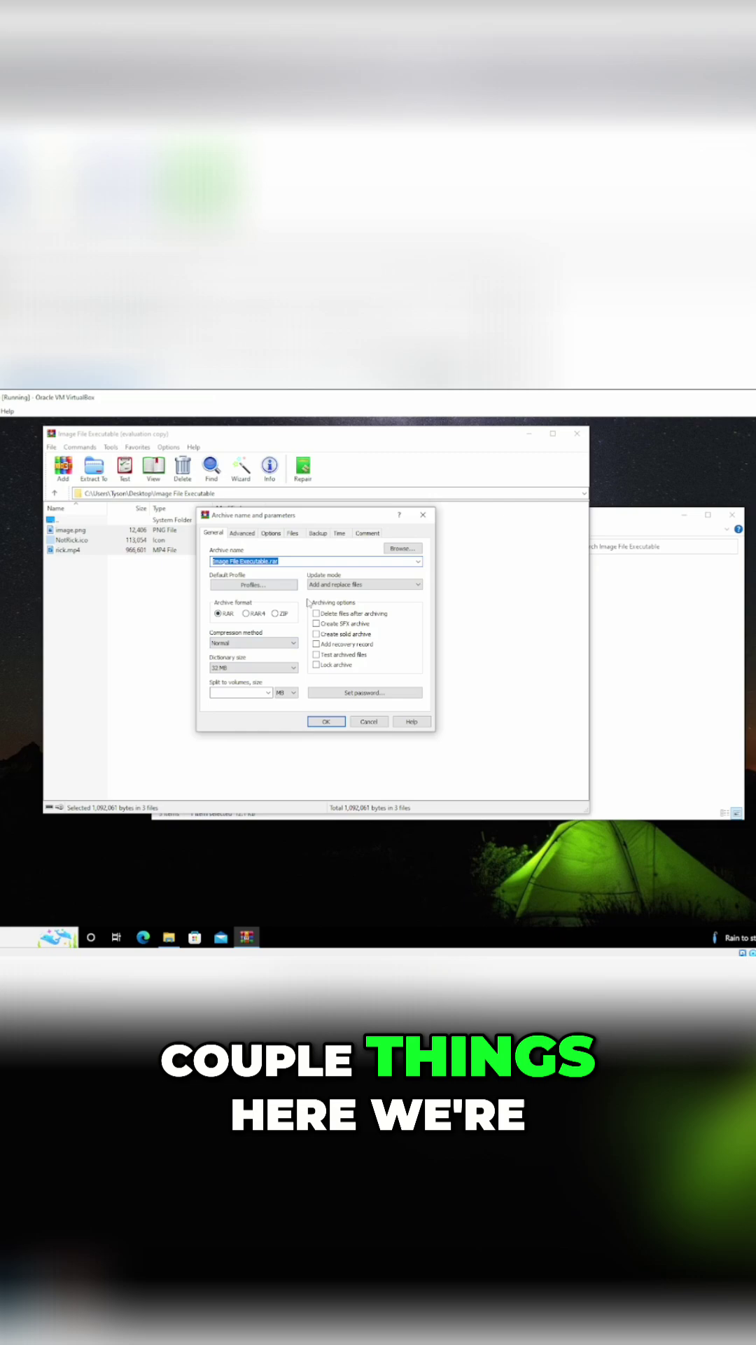
click(315, 622)
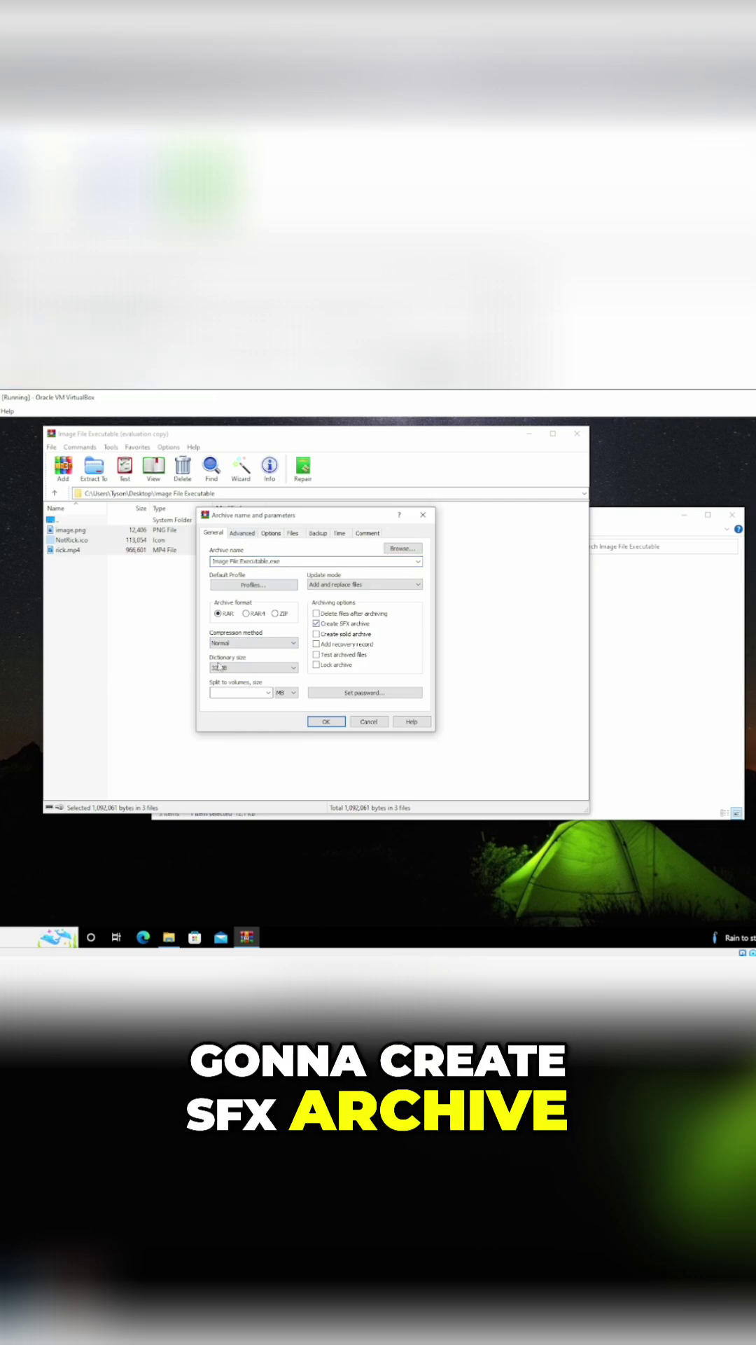
click(252, 641)
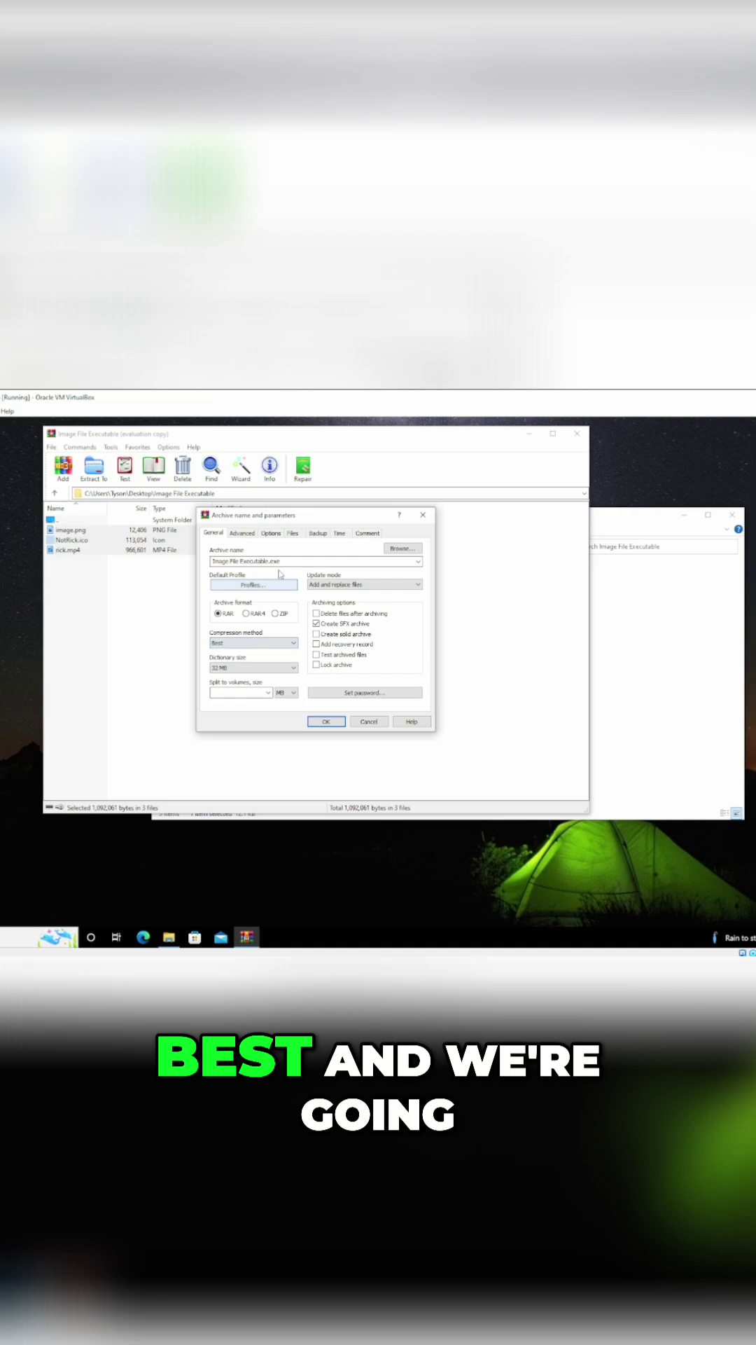
double_click(247, 561)
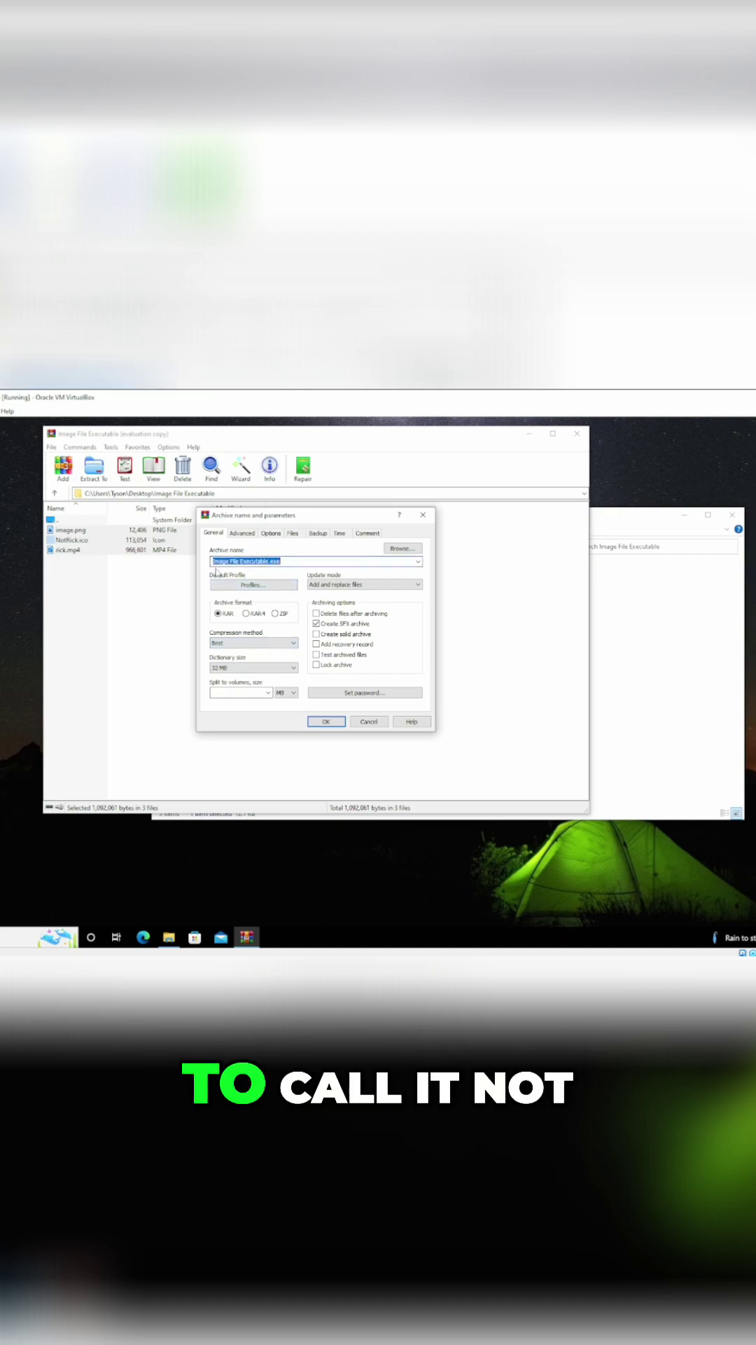
text(not)
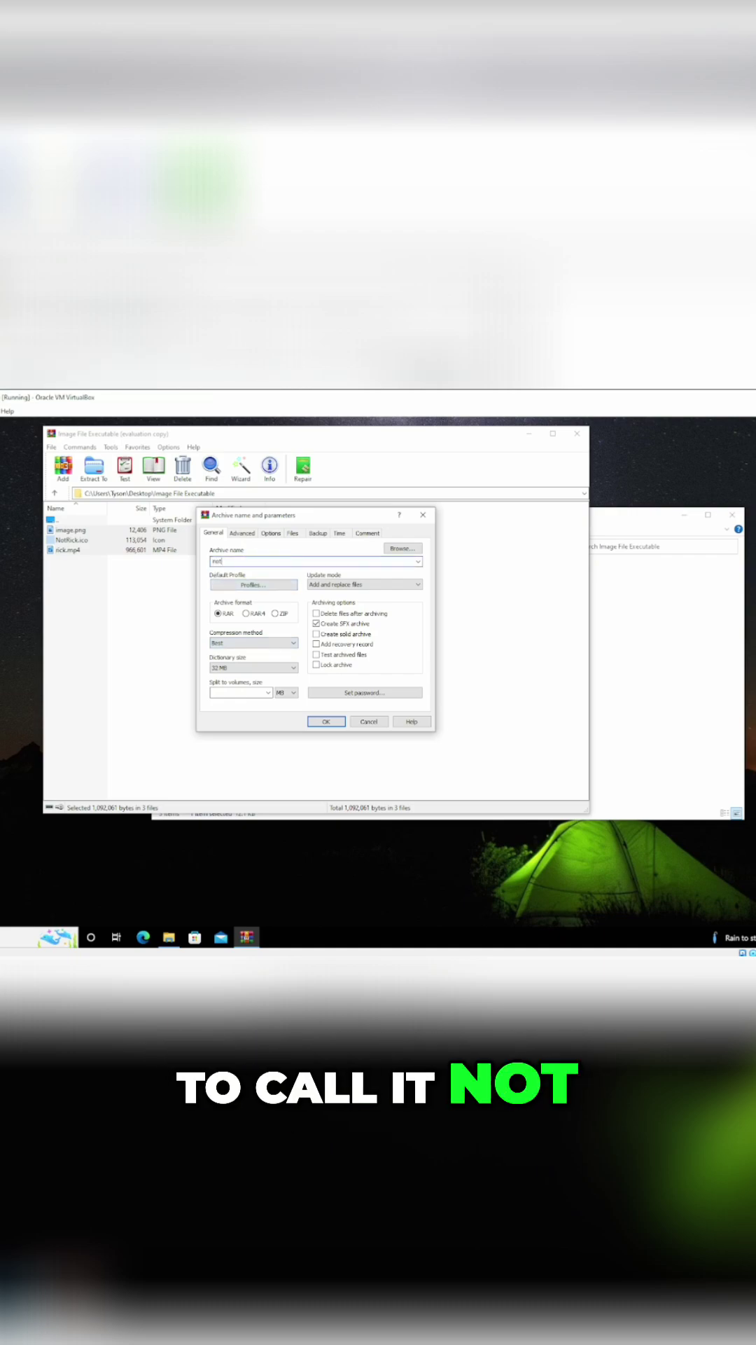
text(rick.jpg)
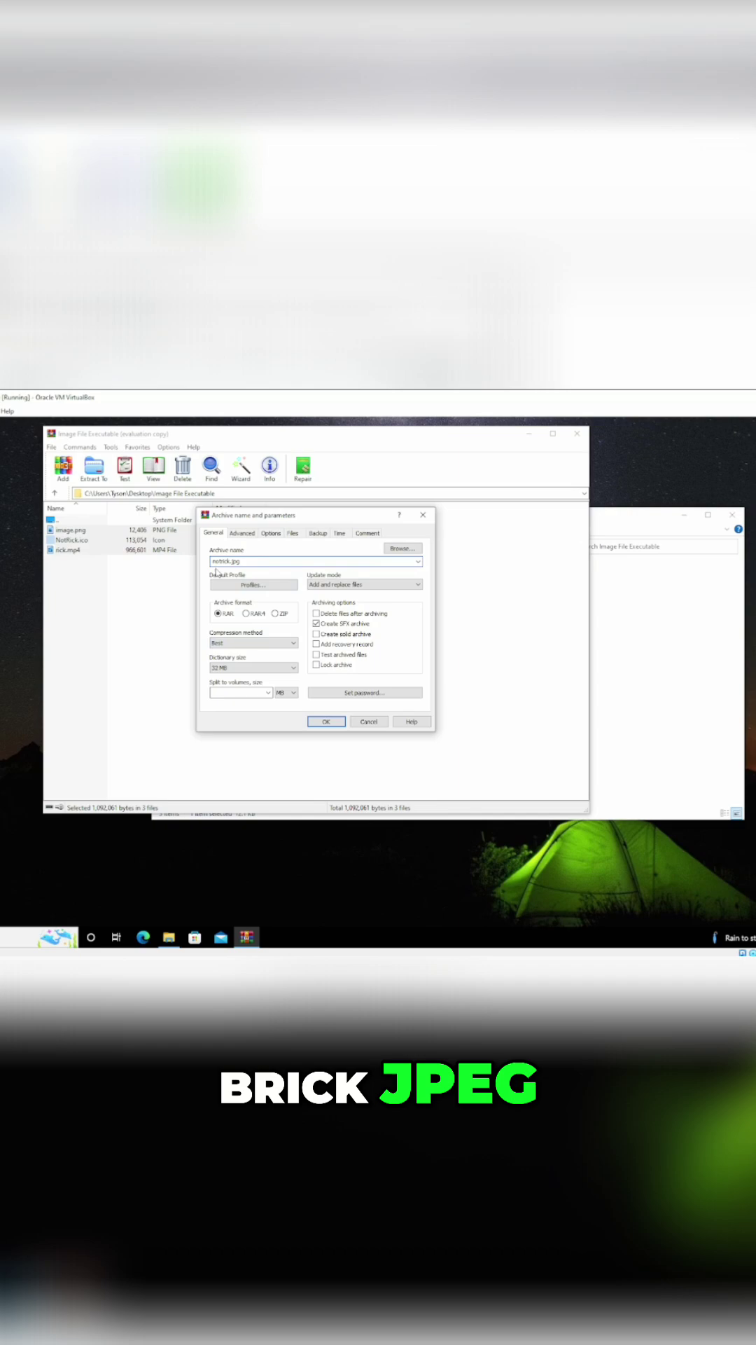
Step: Open the SFX options from the archive's Advanced settings
click(243, 533)
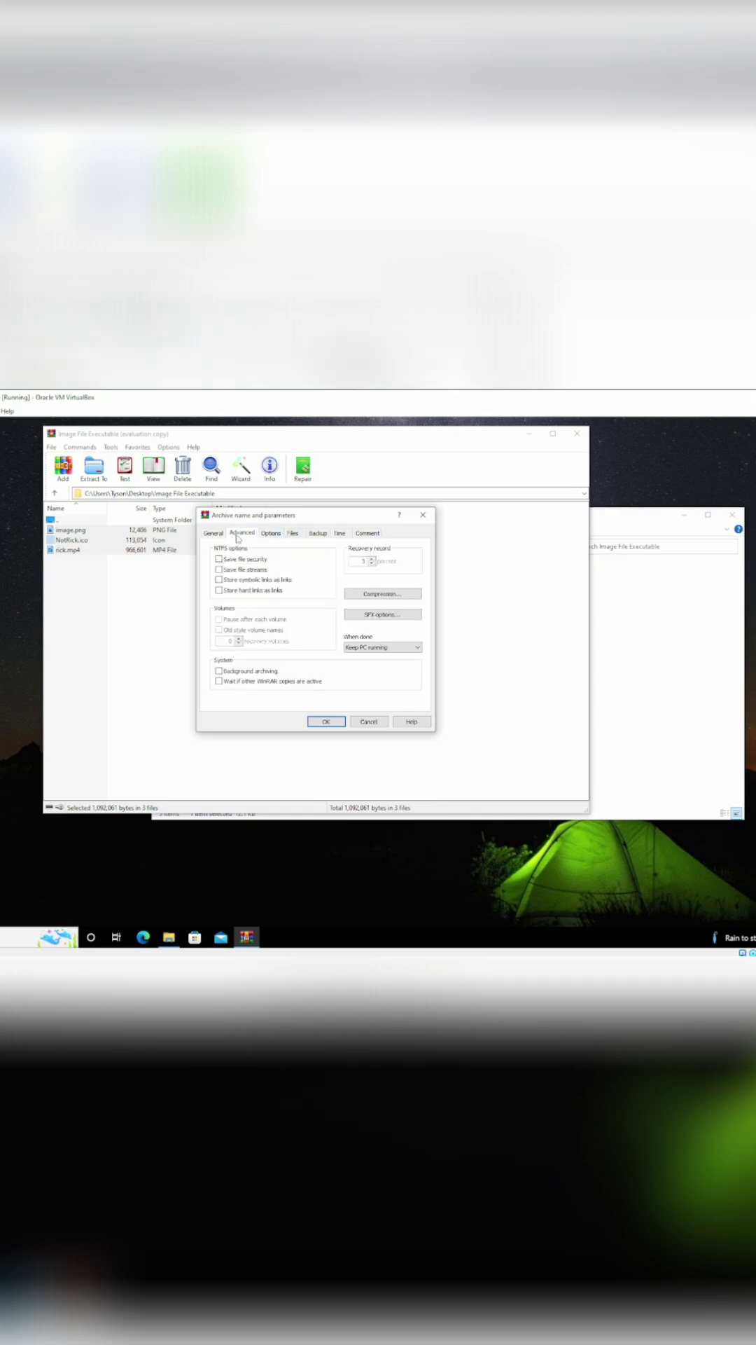
click(368, 614)
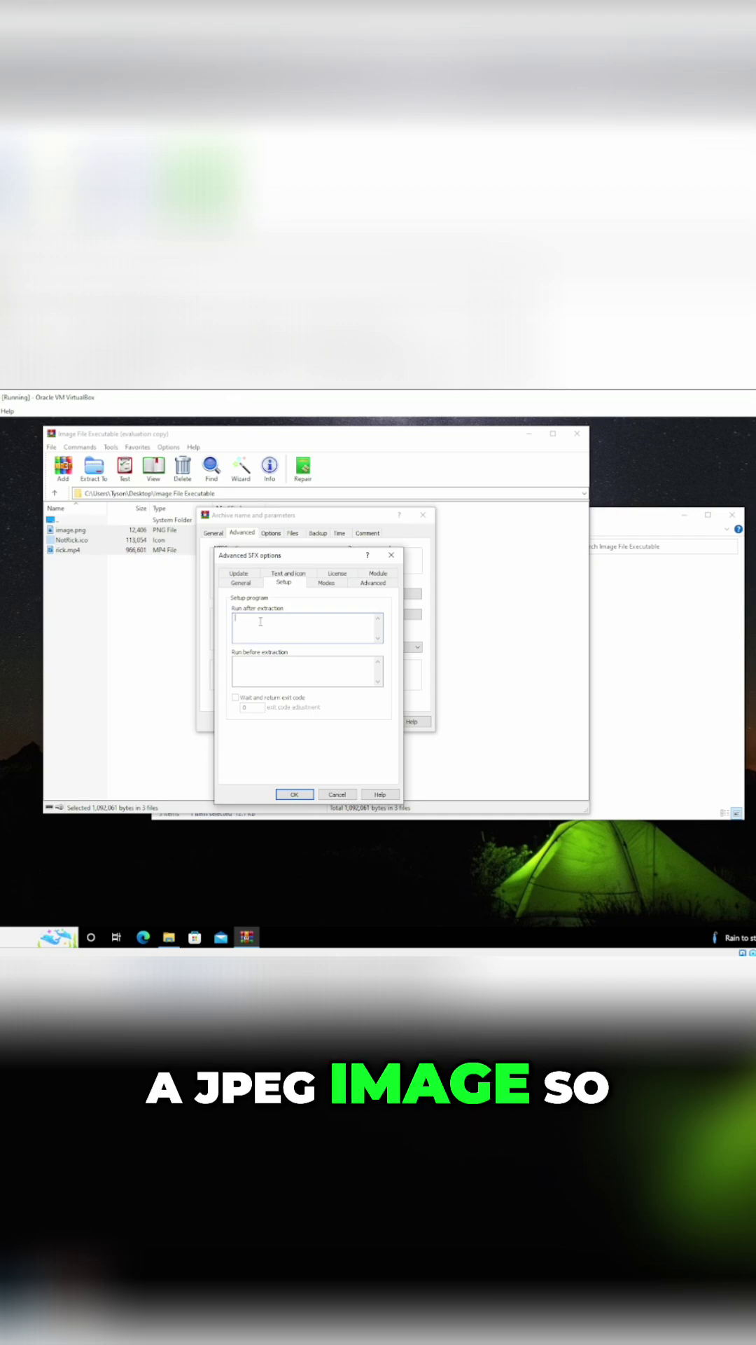
text(rick.mp4)
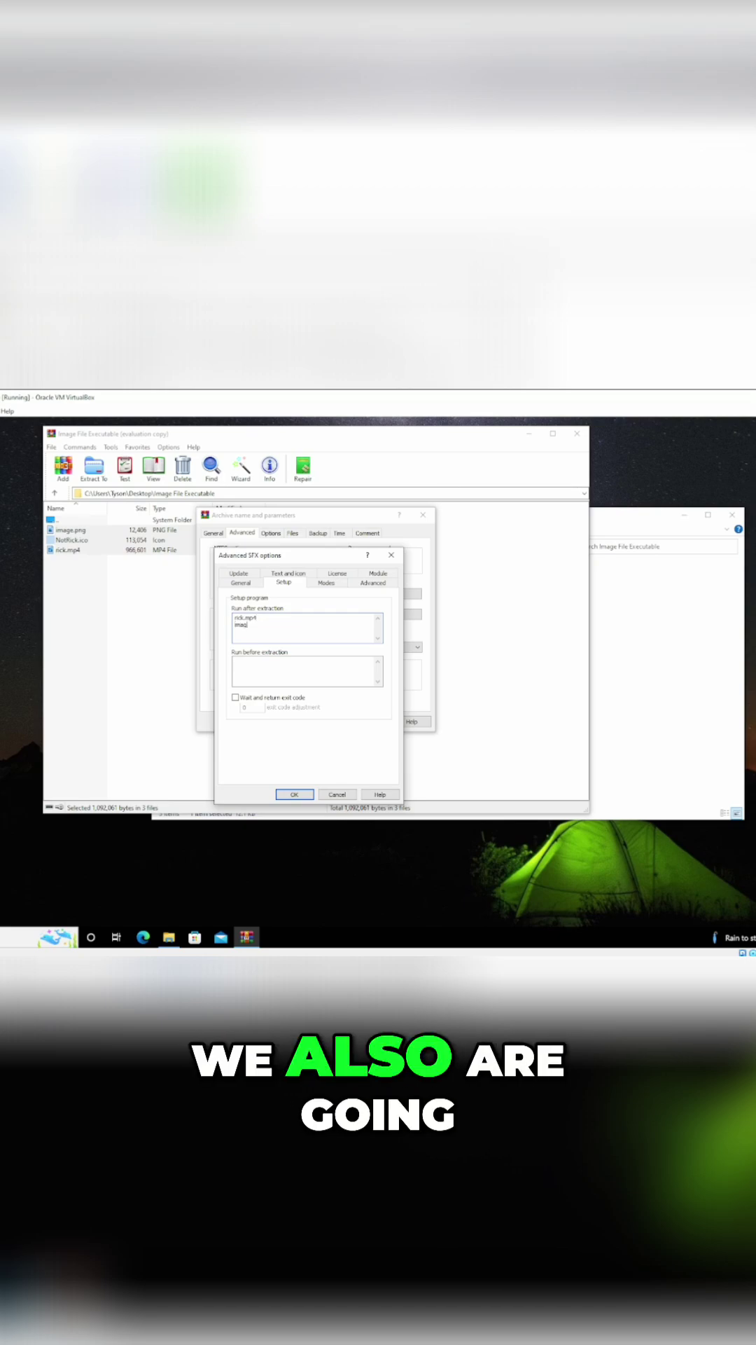
text(e.png)
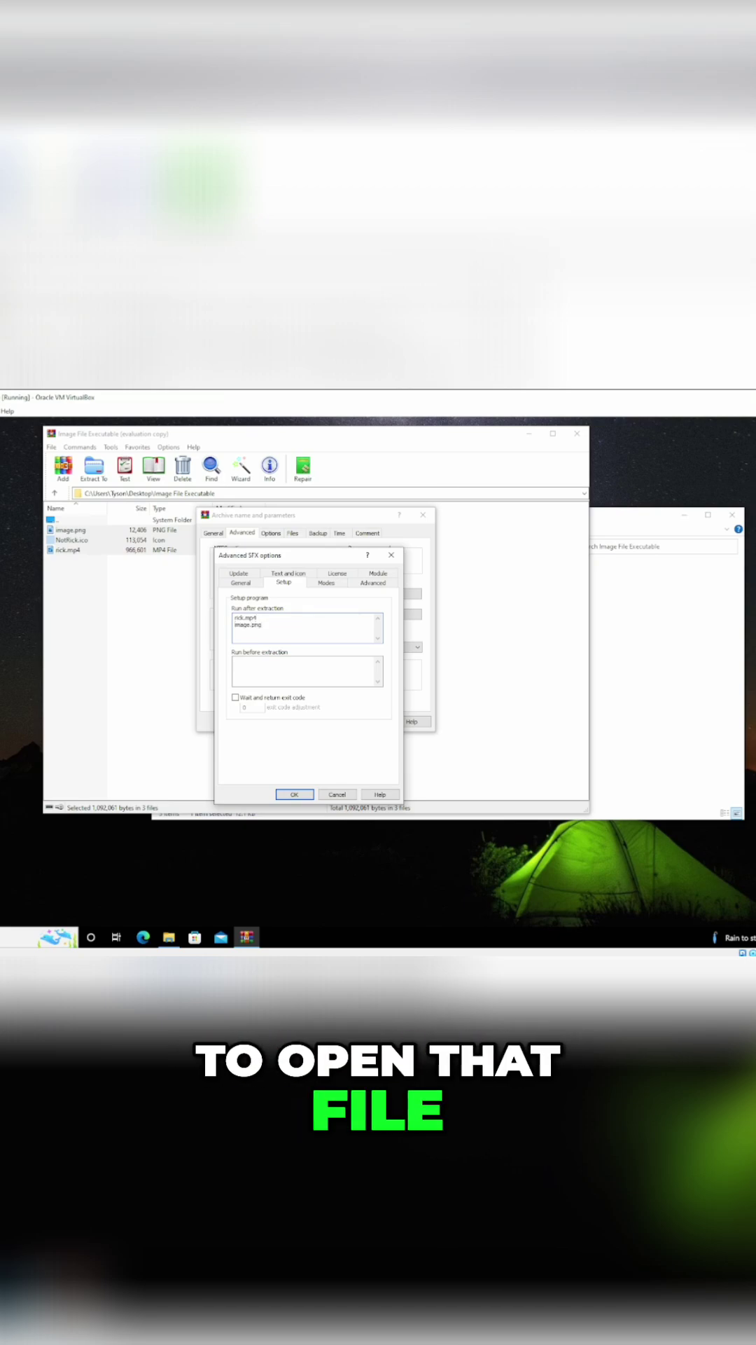
Step: Keep unpacking to a temporary folder and set Silent mode to Hide all
click(327, 583)
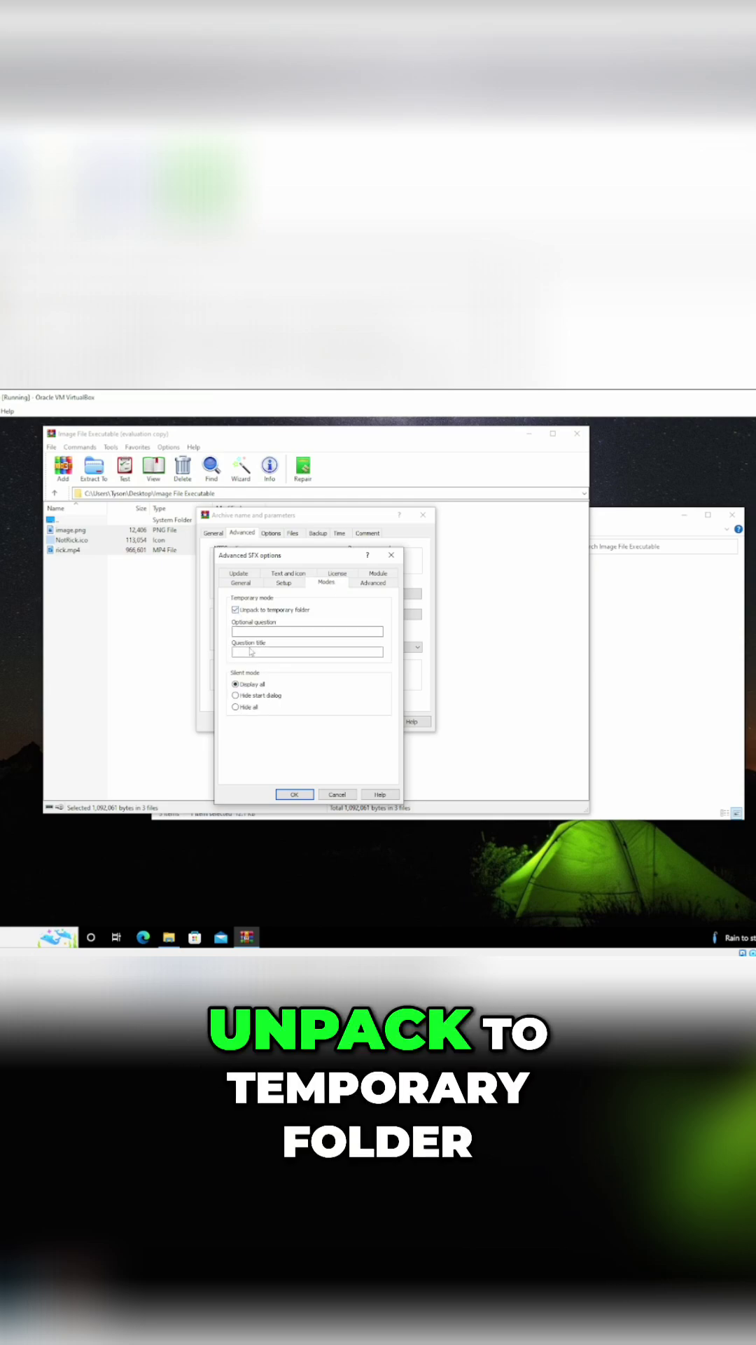
click(236, 706)
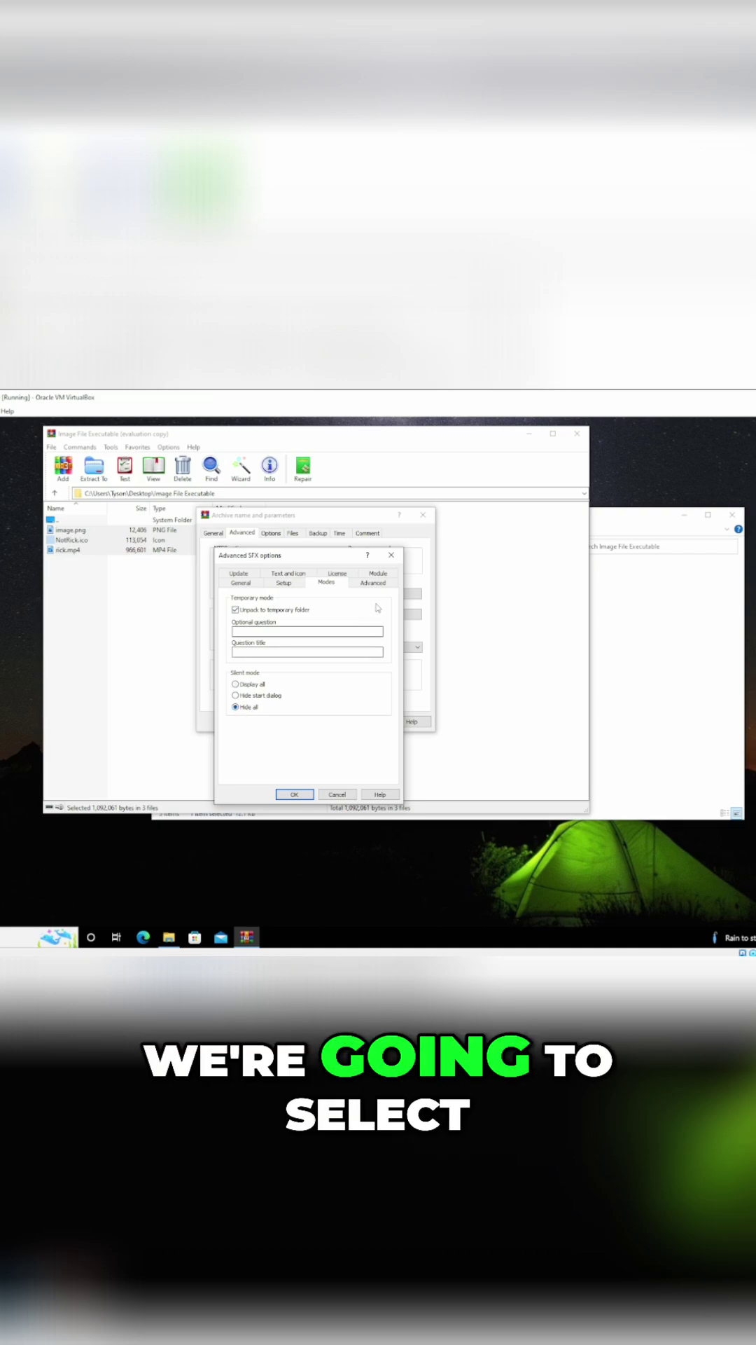
click(372, 583)
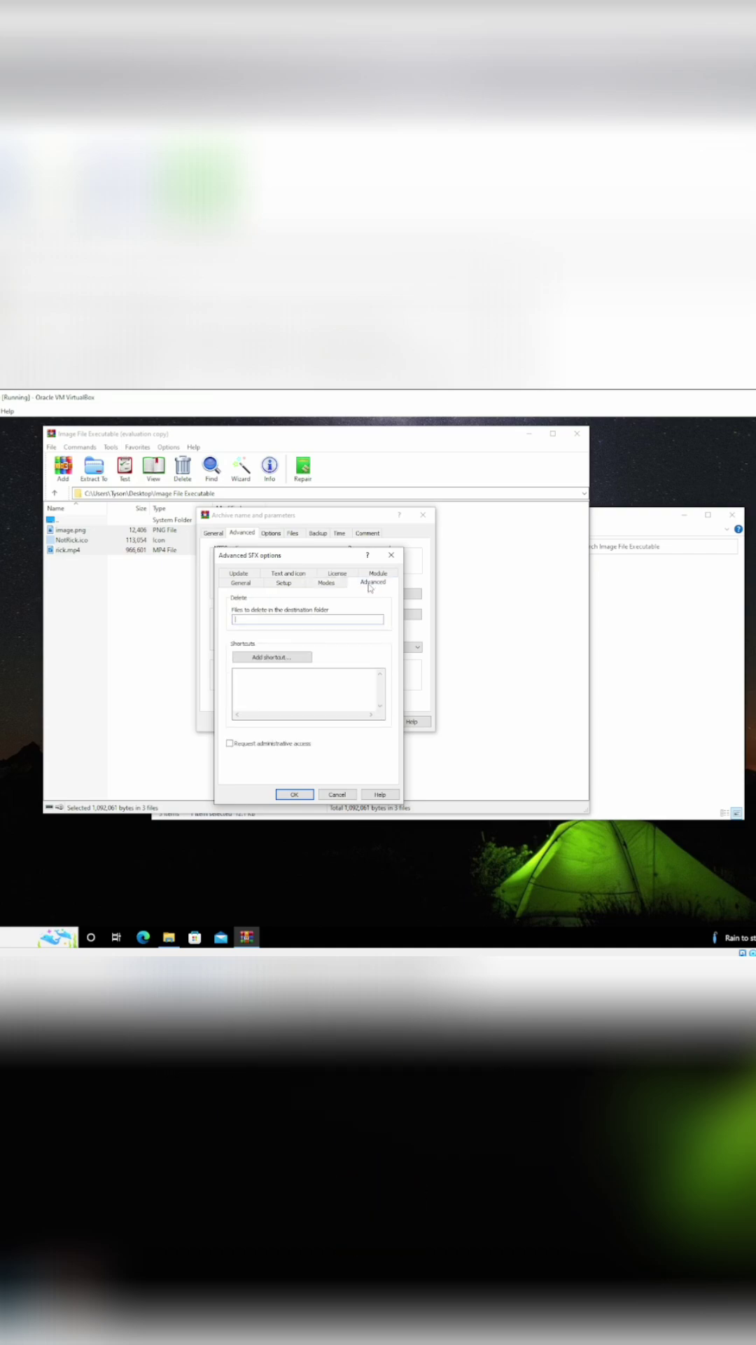
Step: Load NotRick.ico as the SFX icon
click(290, 573)
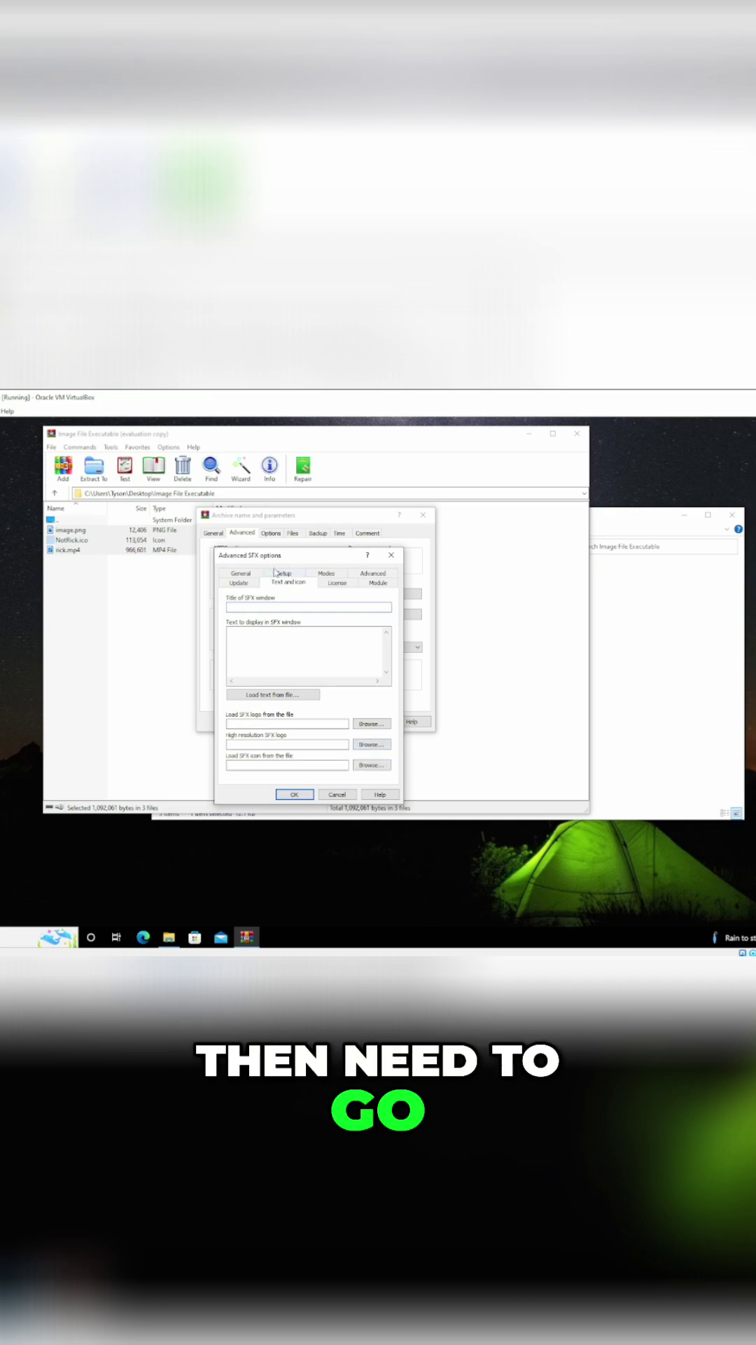
click(371, 765)
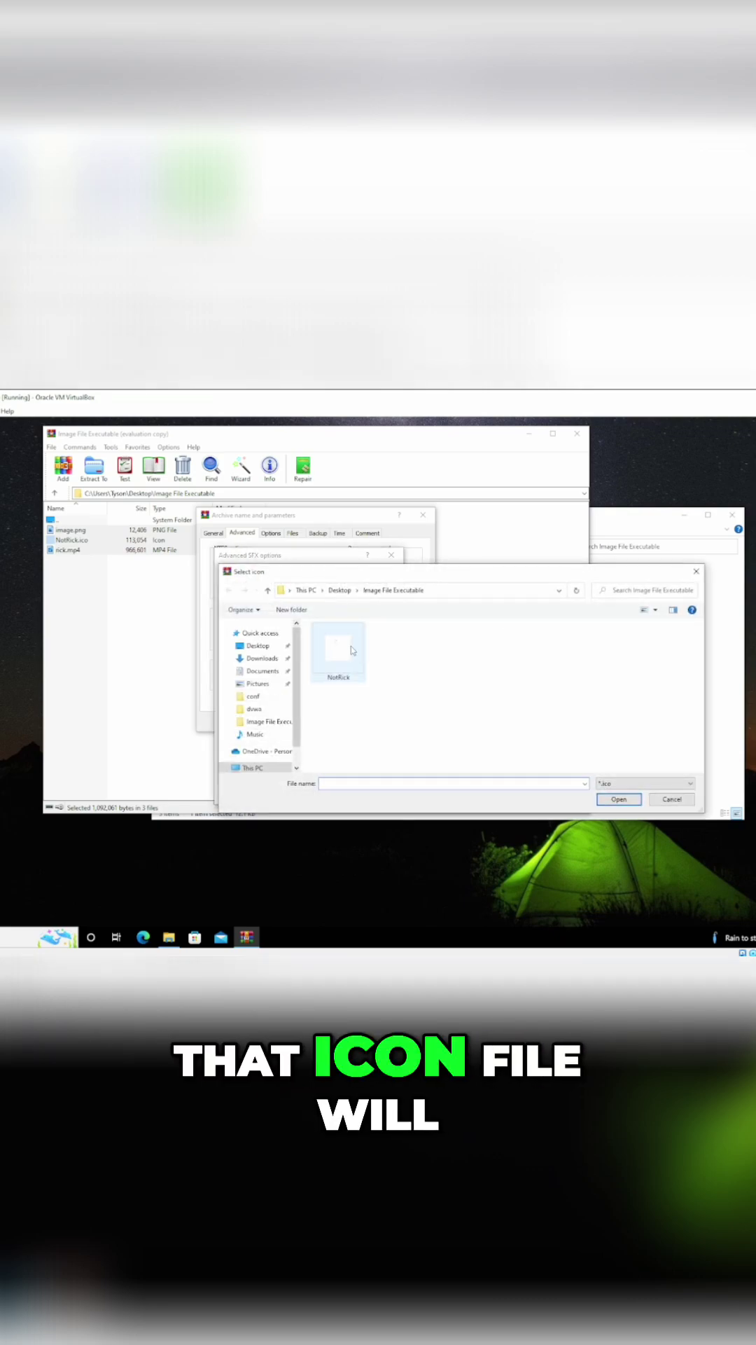
double_click(353, 647)
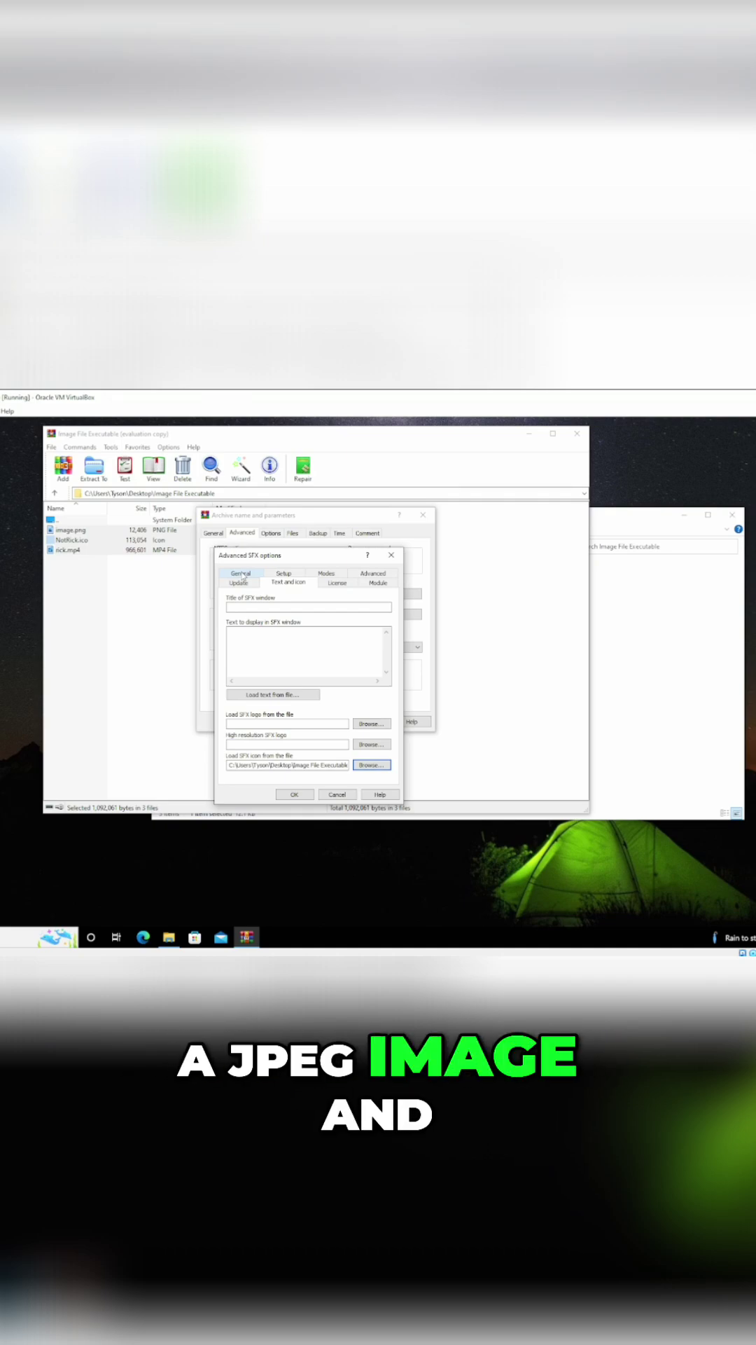
Step: Set the SFX update mode to Extract and update files, overwriting all files
click(241, 582)
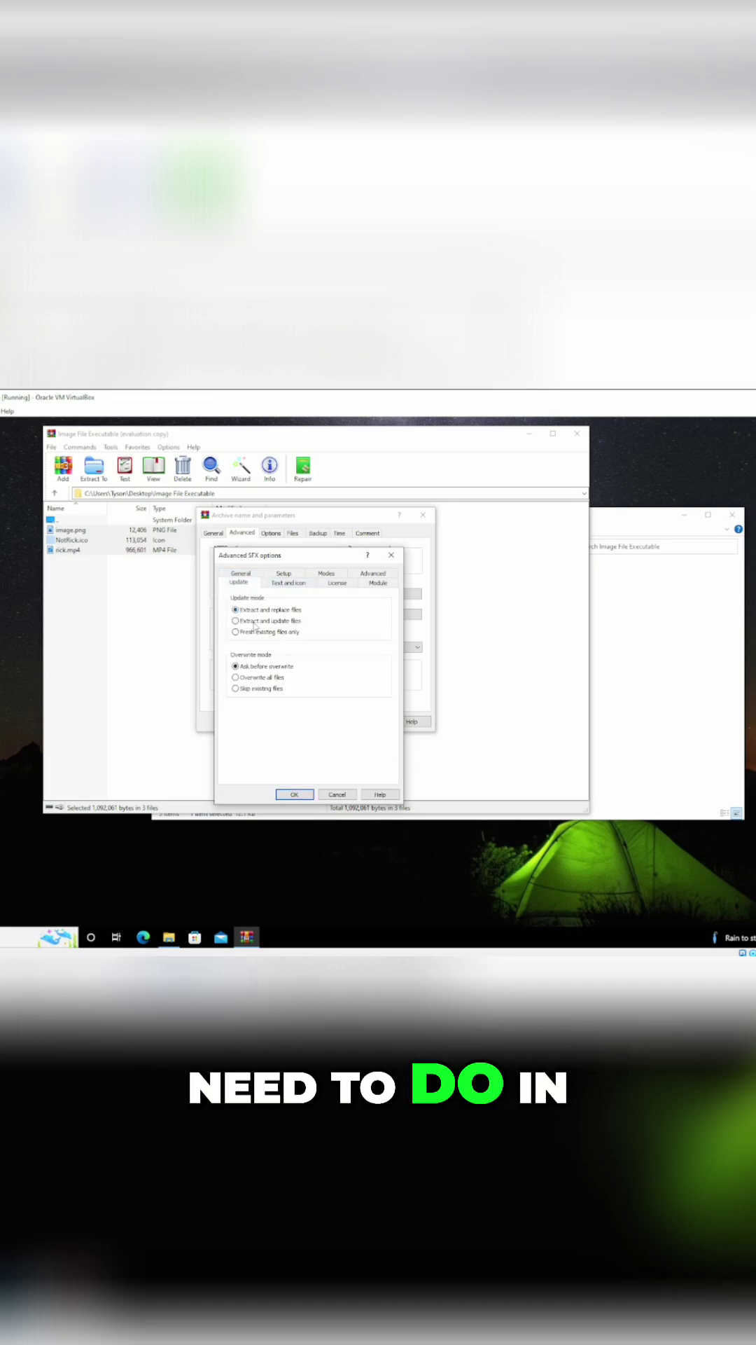
click(255, 621)
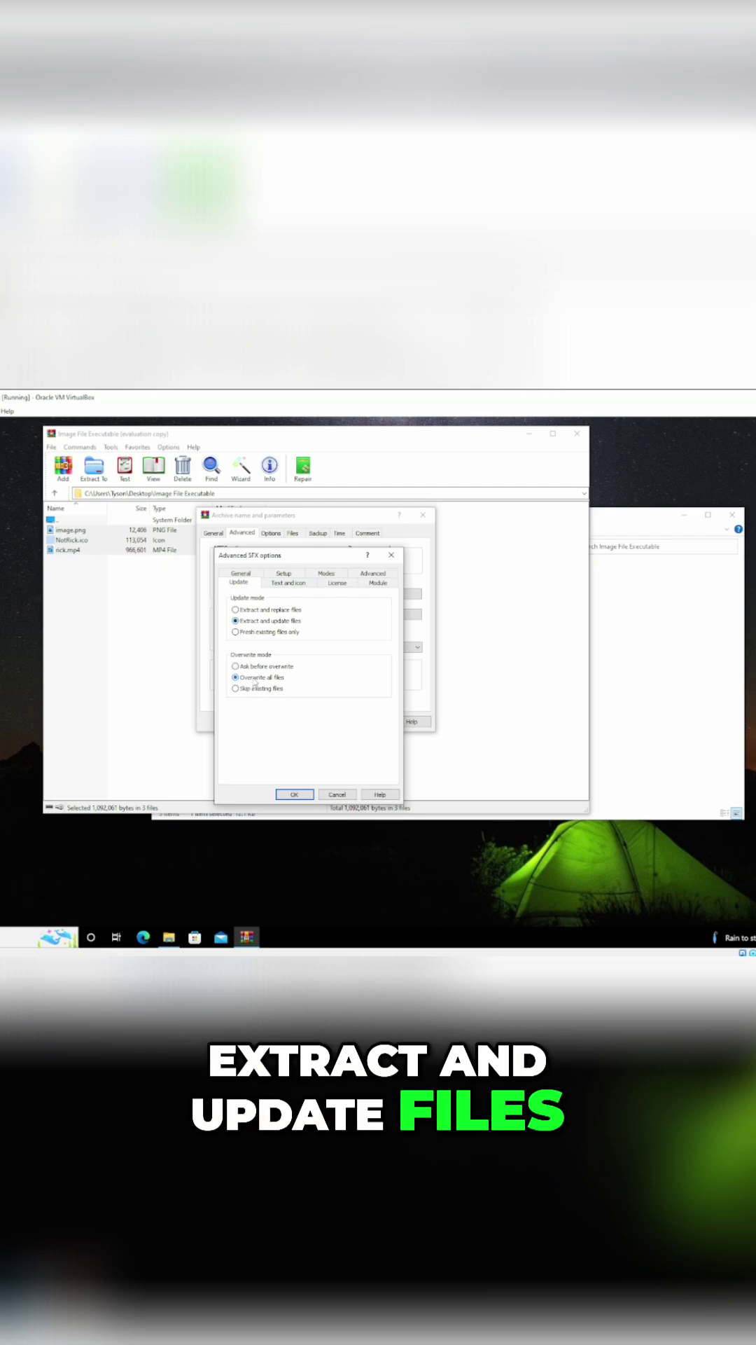
click(287, 583)
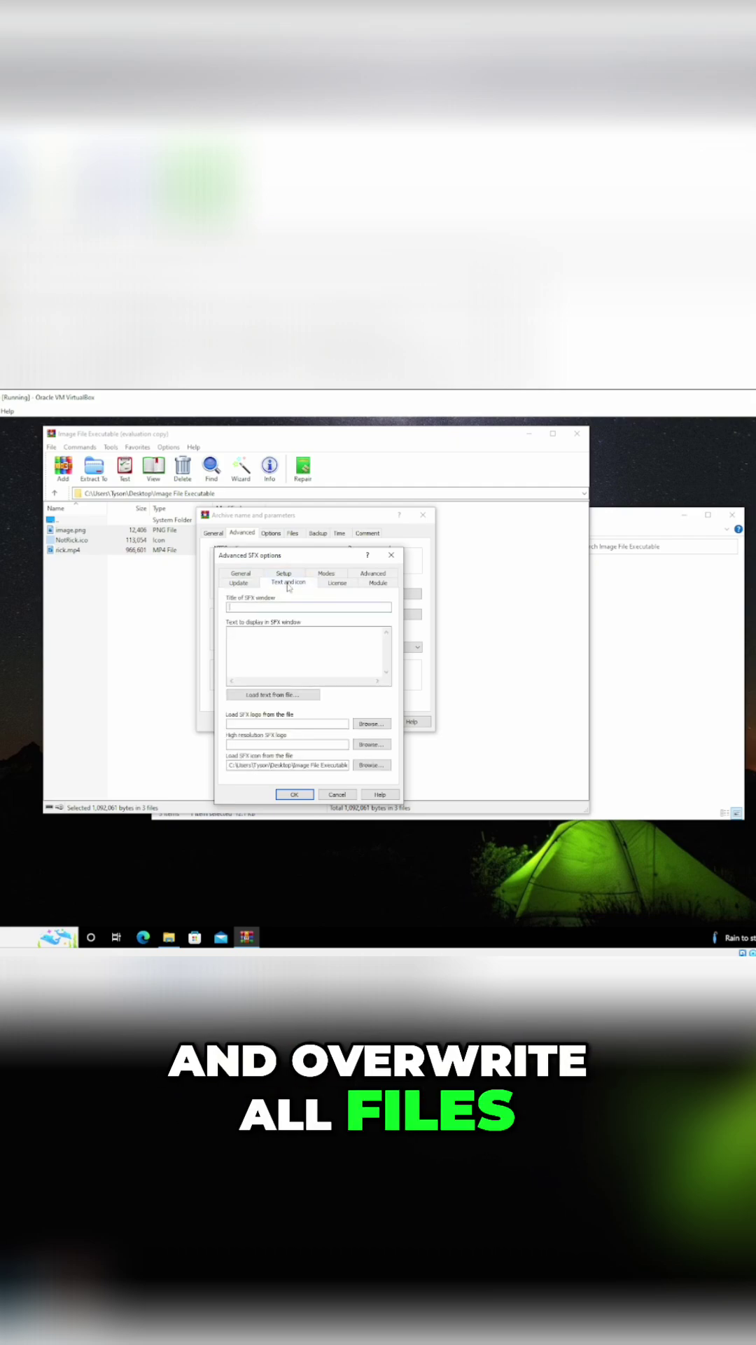